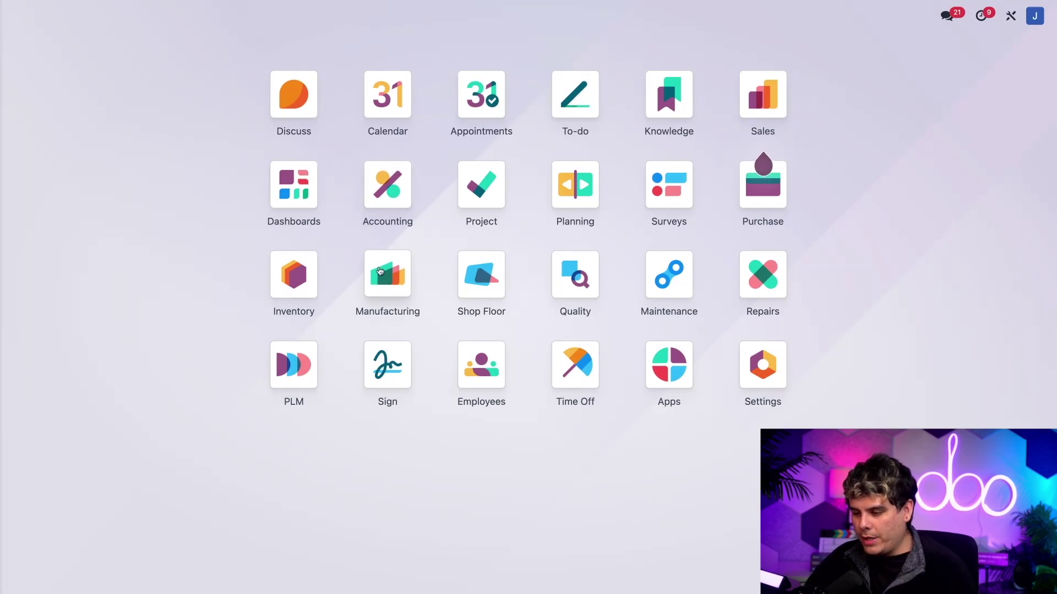
Step: Enable the Subcontracting option in the Manufacturing settings
{"action": "left_click", "coordinate": [380, 272]}
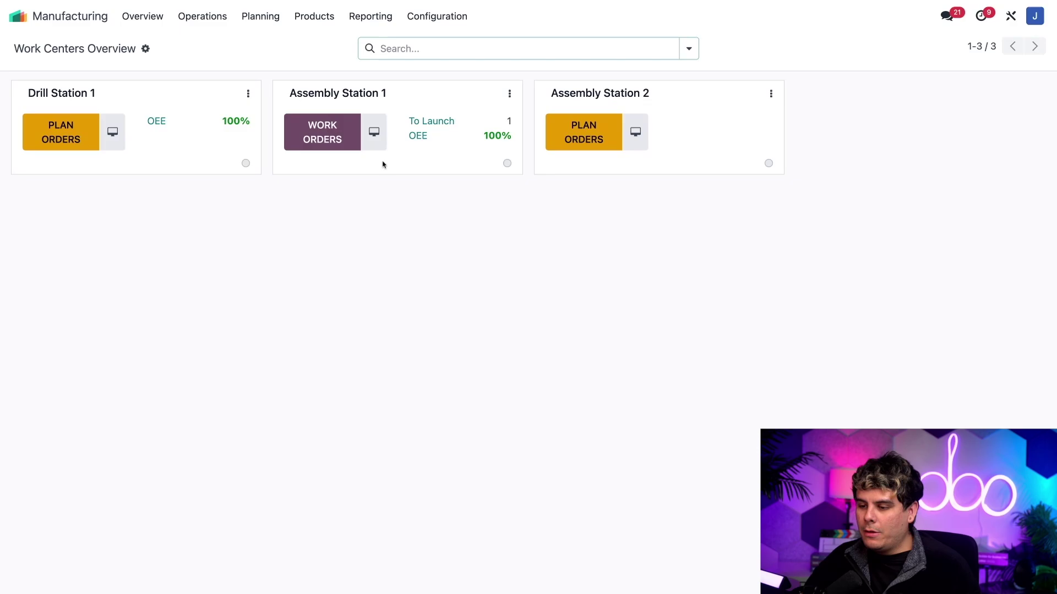
{"action": "left_click", "coordinate": [438, 19]}
{"action": "left_click", "coordinate": [444, 44]}
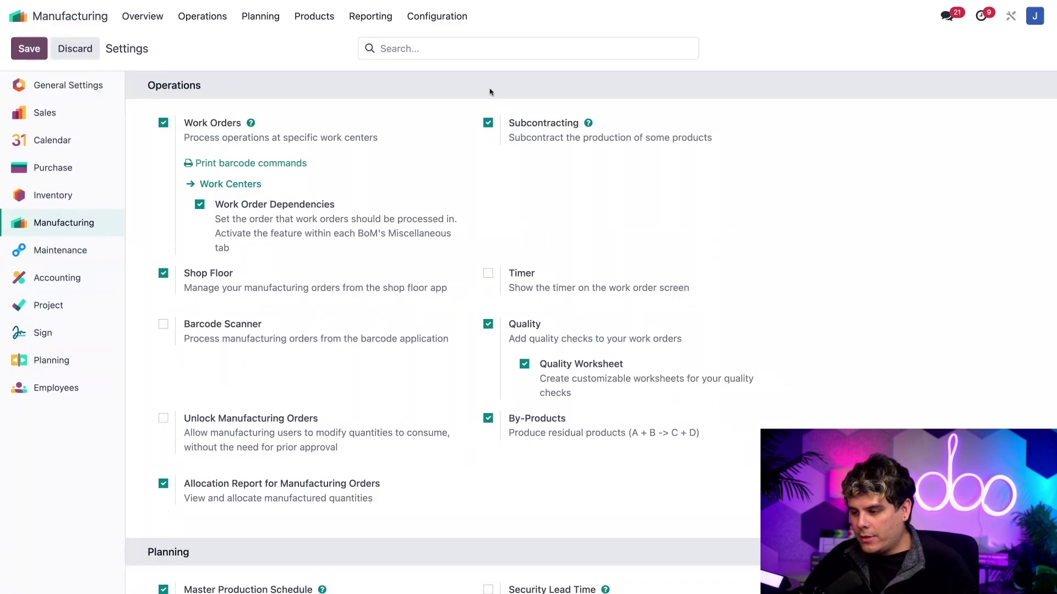
{"action": "left_click", "coordinate": [497, 124]}
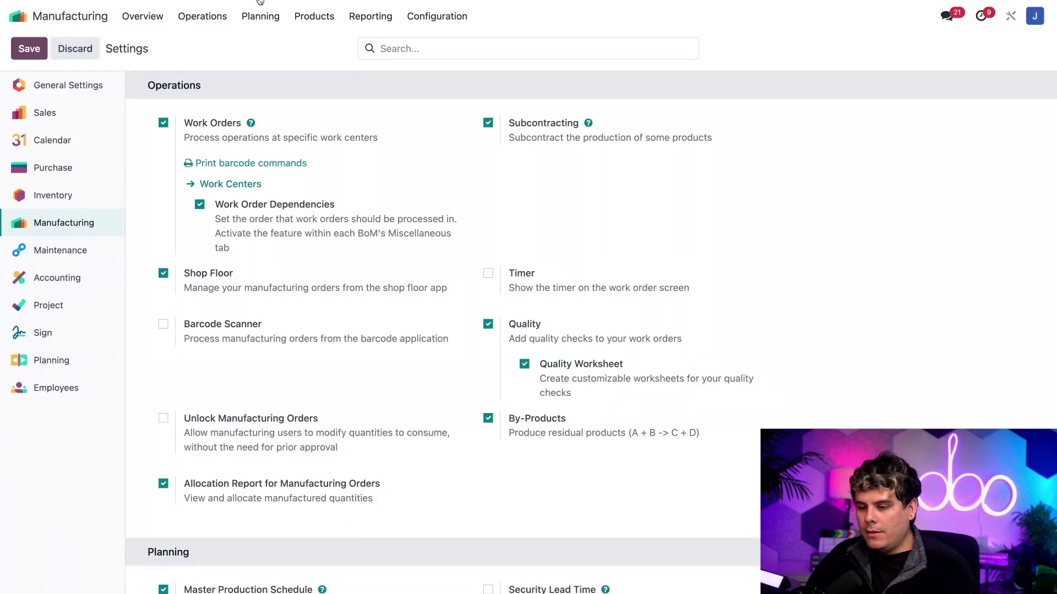
Step: Open the Inventory app from the home menu using the 'inv' search
{"action": "left_click", "coordinate": [18, 16]}
{"action": "type", "text": "inv"}
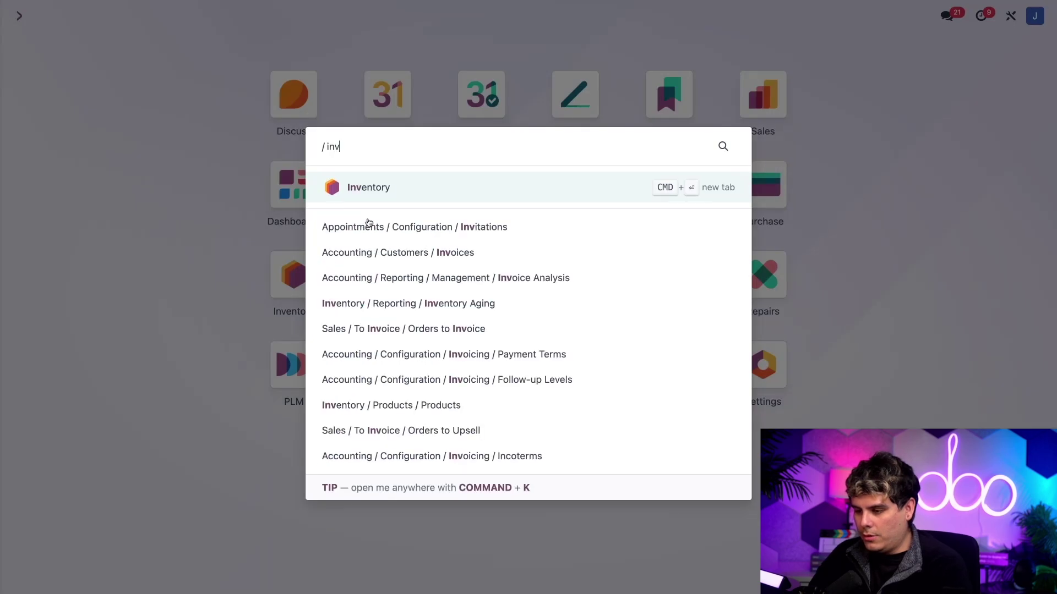
{"action": "key", "text": "Return"}
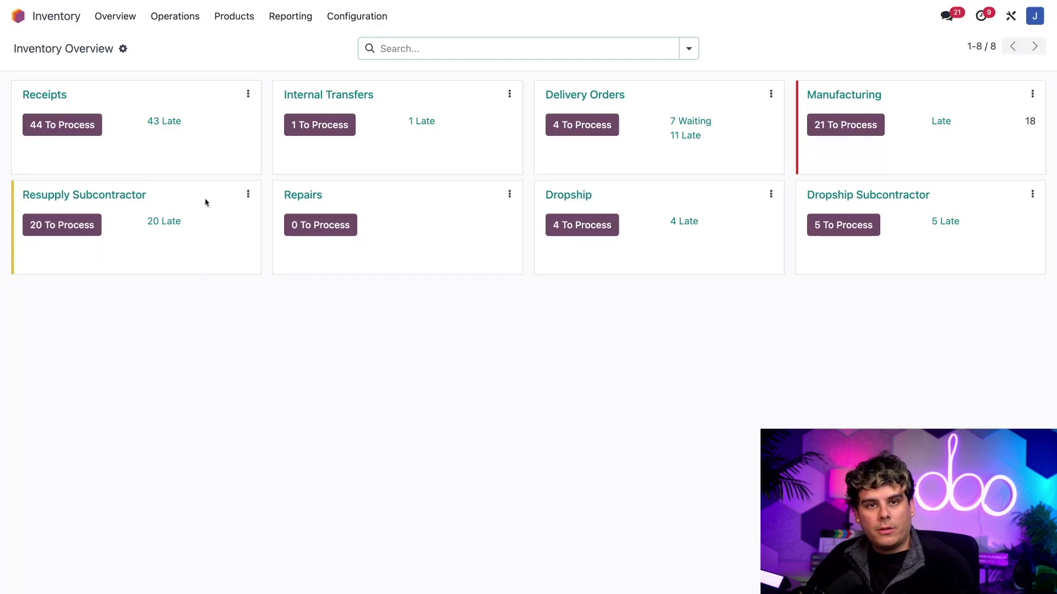
{"action": "left_click", "coordinate": [929, 268]}
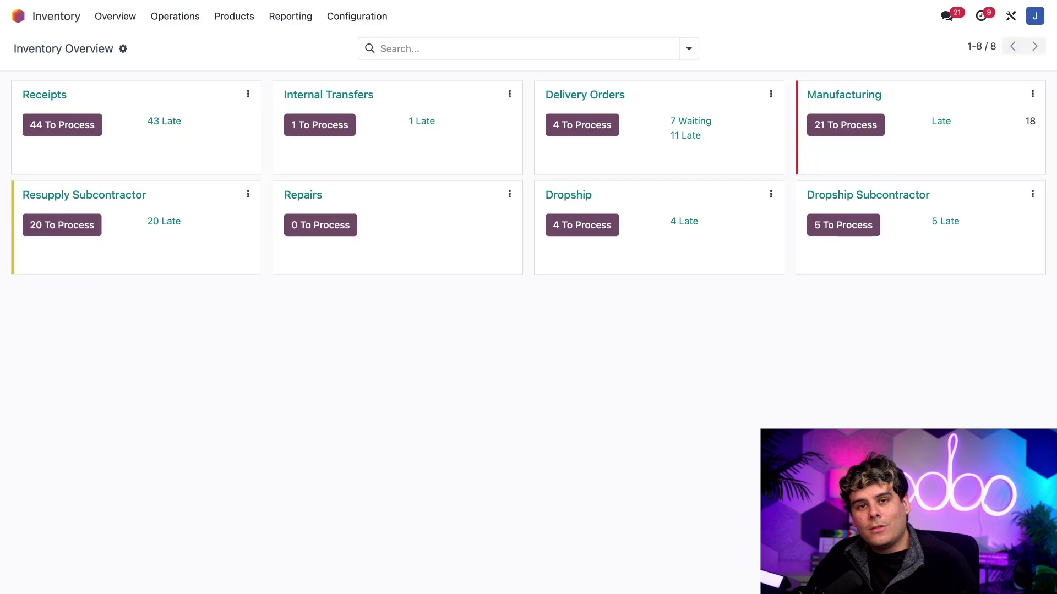
Step: Open Inventory's Products list and filter it by 'tricycle'
{"action": "left_click", "coordinate": [18, 16]}
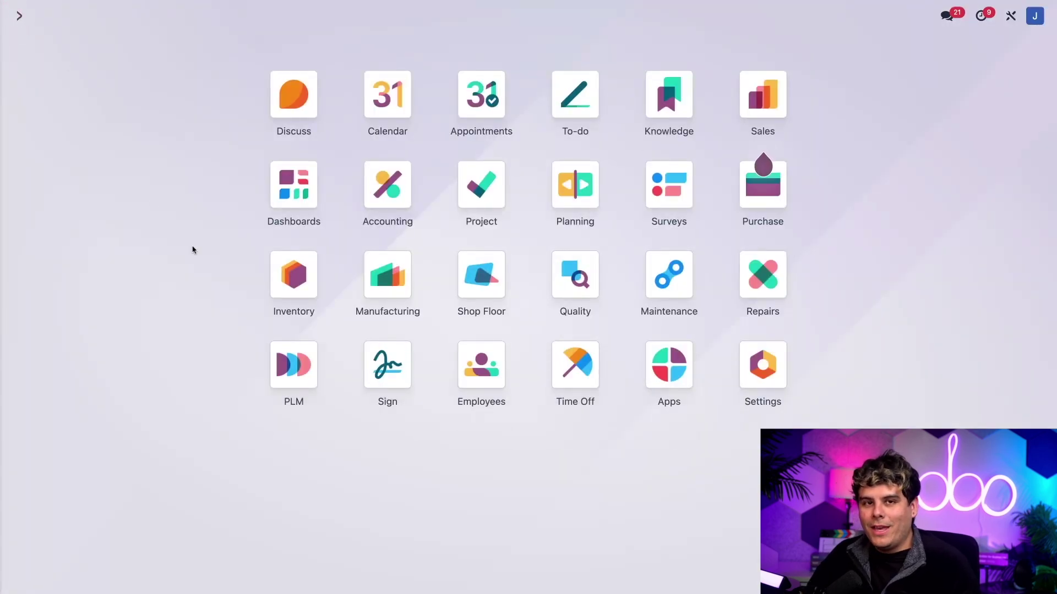
{"action": "type", "text": "inv"}
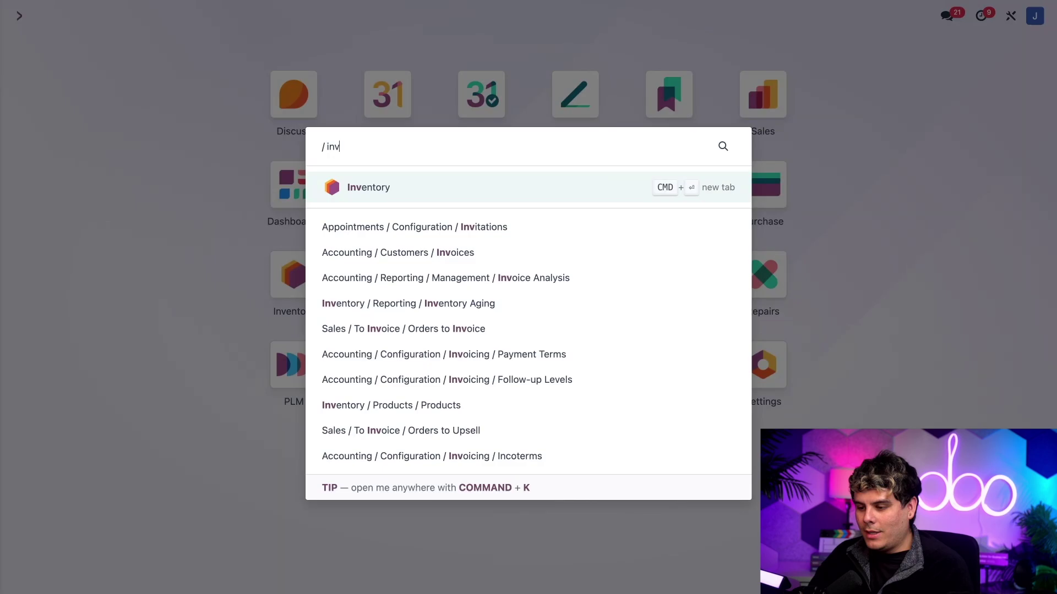
{"action": "key", "text": "Return"}
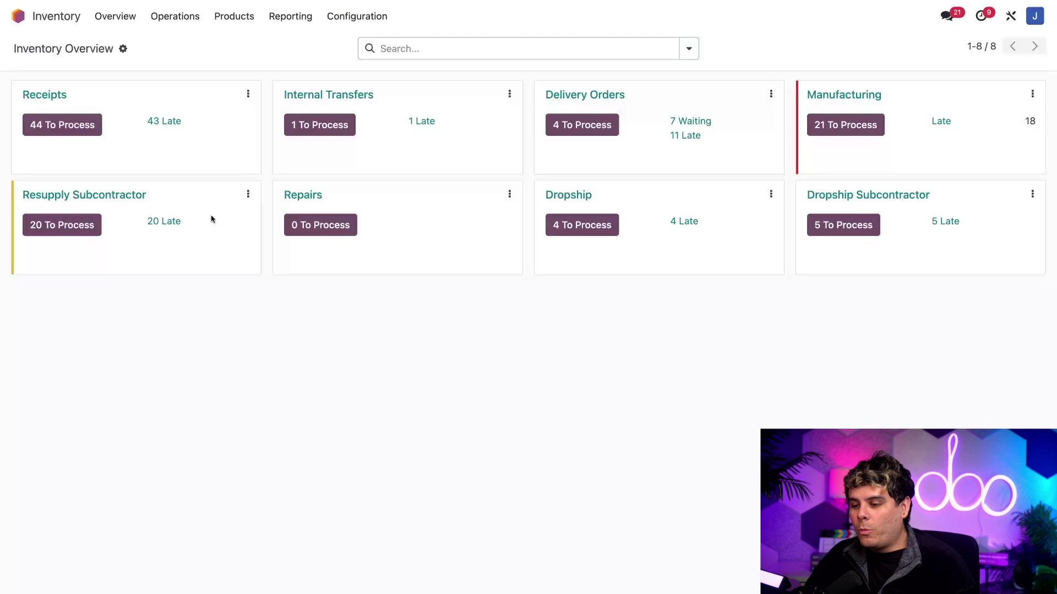
{"action": "left_click", "coordinate": [237, 17]}
{"action": "left_click", "coordinate": [239, 49]}
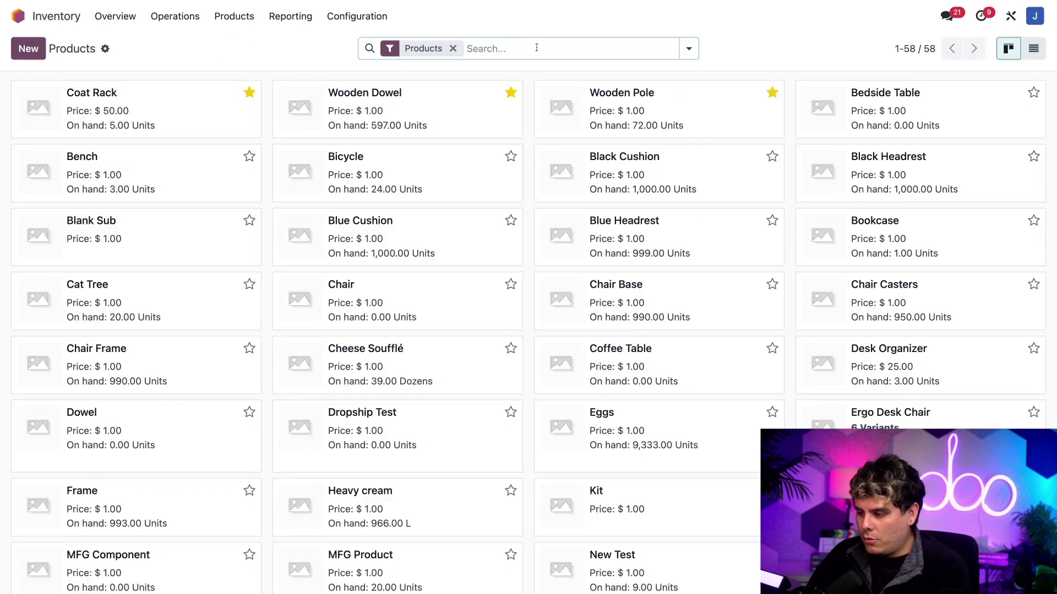
{"action": "type", "text": "tric"}
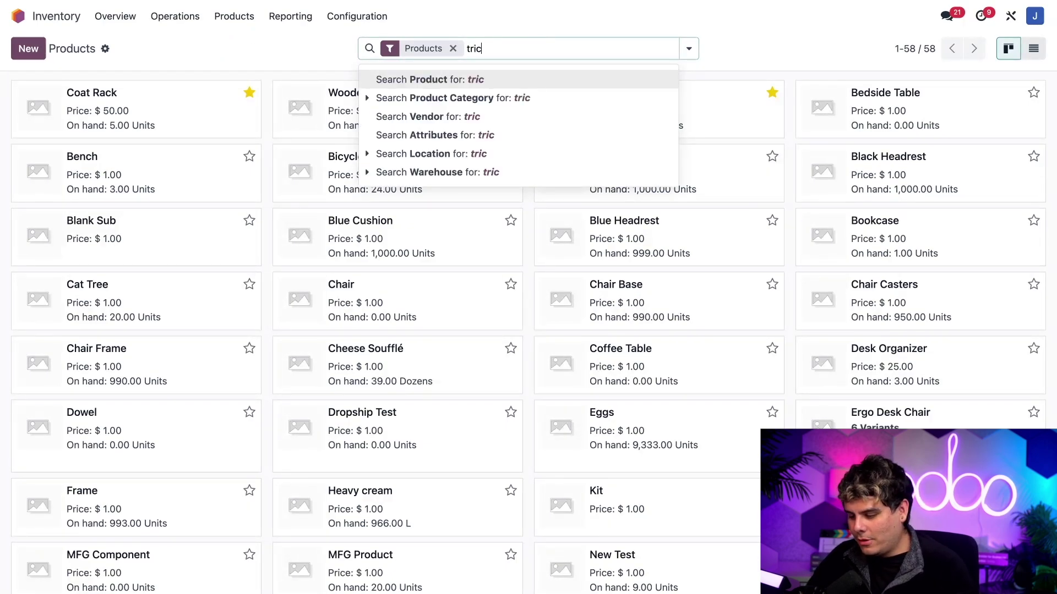
{"action": "type", "text": "ycle"}
{"action": "key", "text": "Return"}
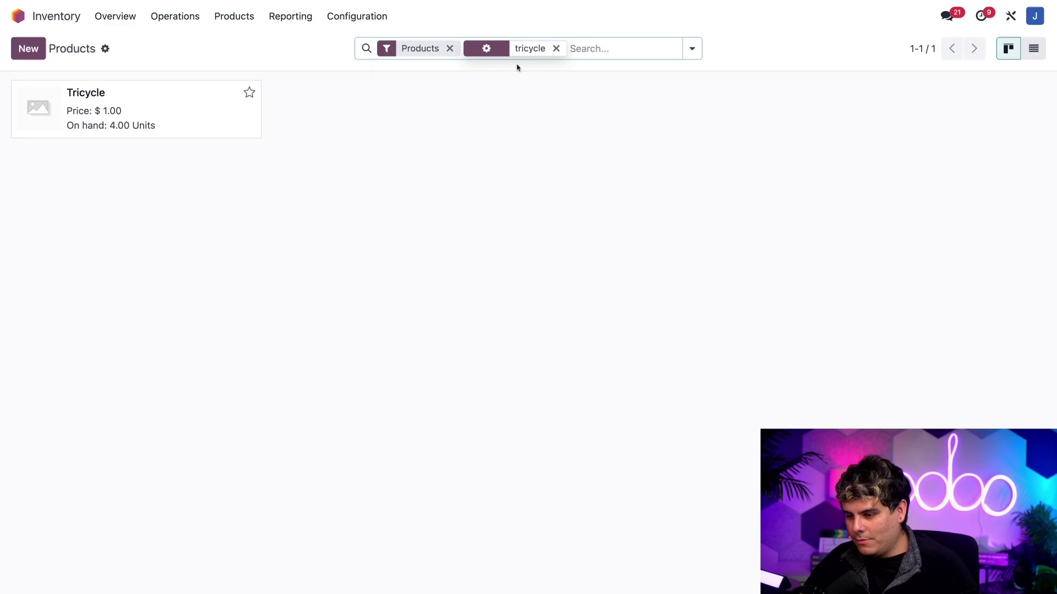
Step: Open the Tricycle product and view its Purchase tab, showing vendor Bike Friends at 50.00
{"action": "left_click", "coordinate": [183, 108]}
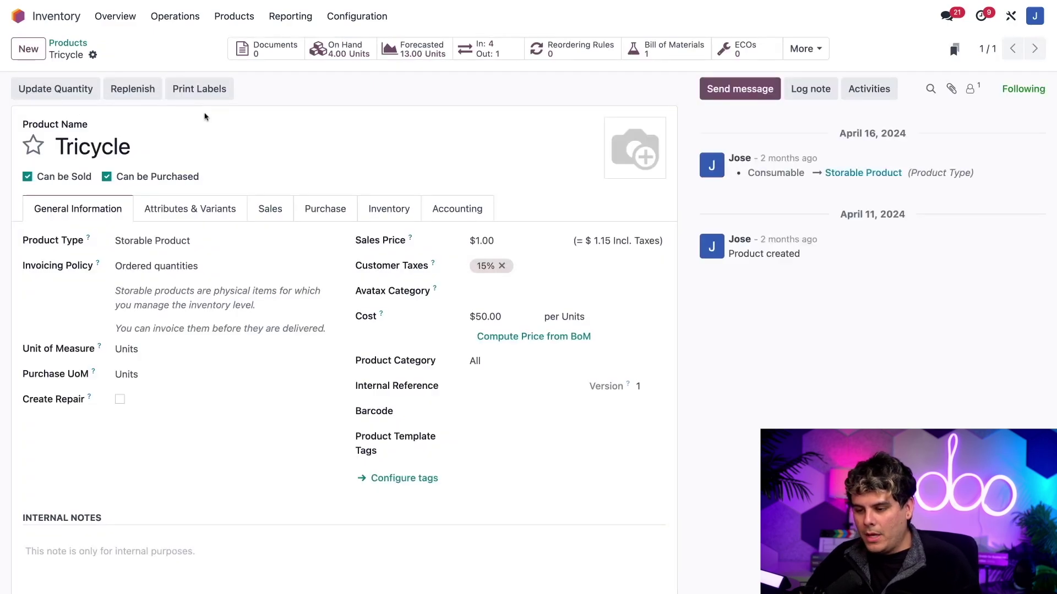
{"action": "left_click", "coordinate": [338, 210]}
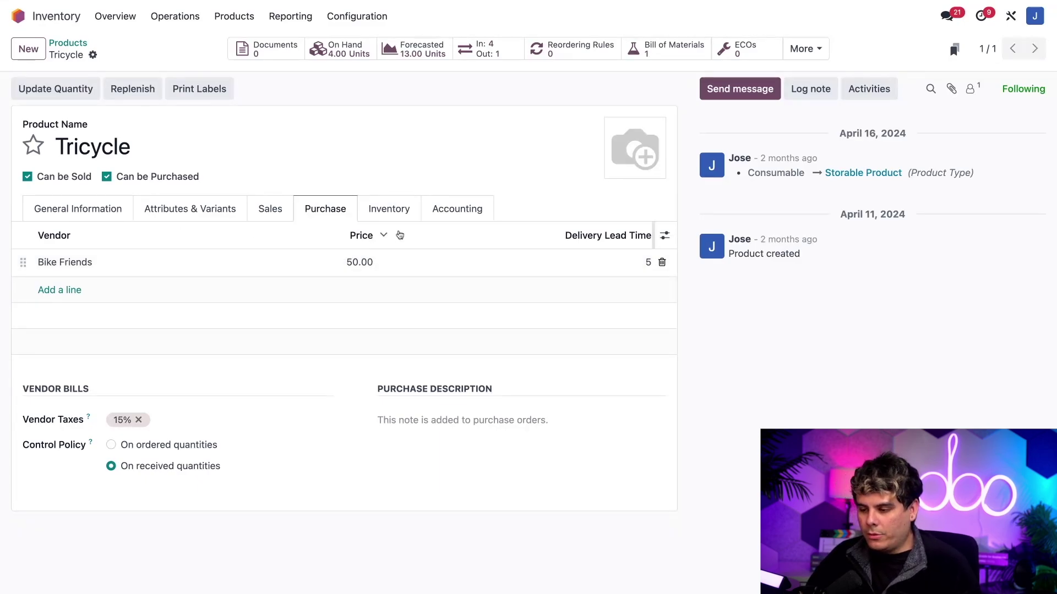
Step: View the Tricycle's Inventory tab, showing Buy as its only route
{"action": "left_click", "coordinate": [393, 215]}
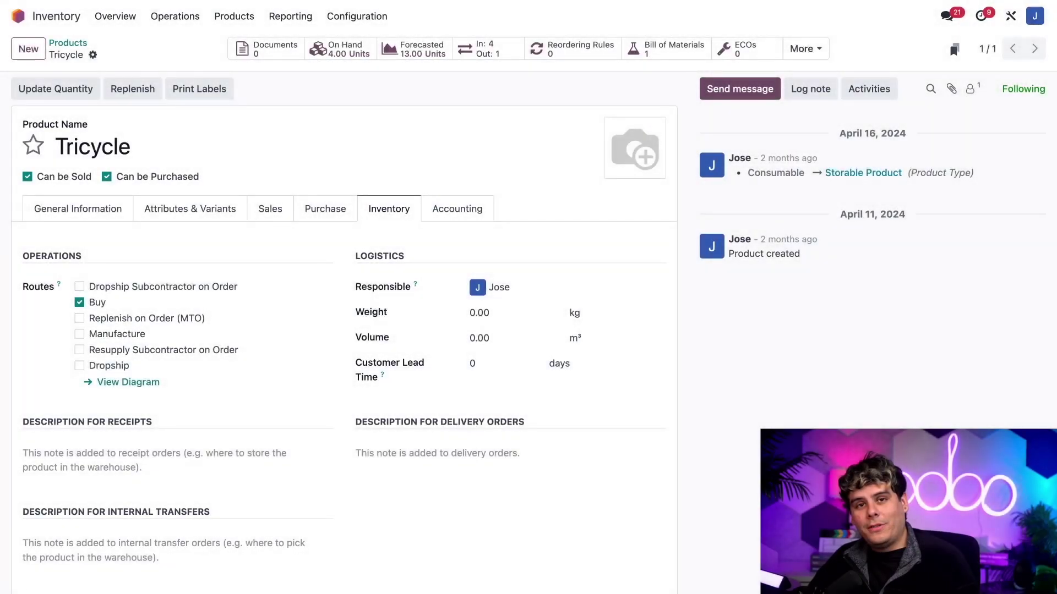
{"action": "left_click", "coordinate": [670, 52]}
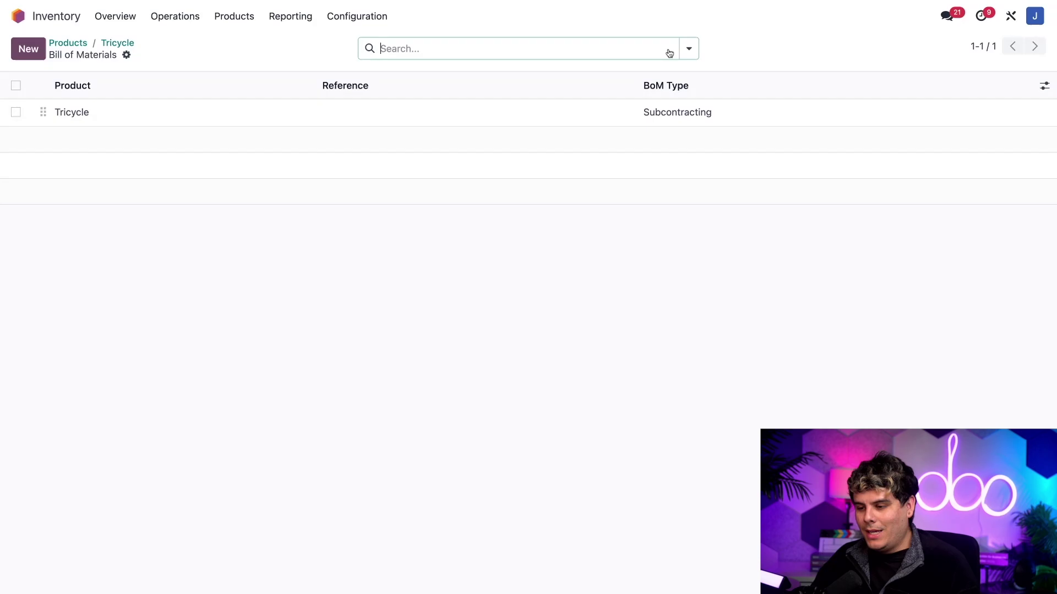
{"action": "left_click", "coordinate": [367, 113]}
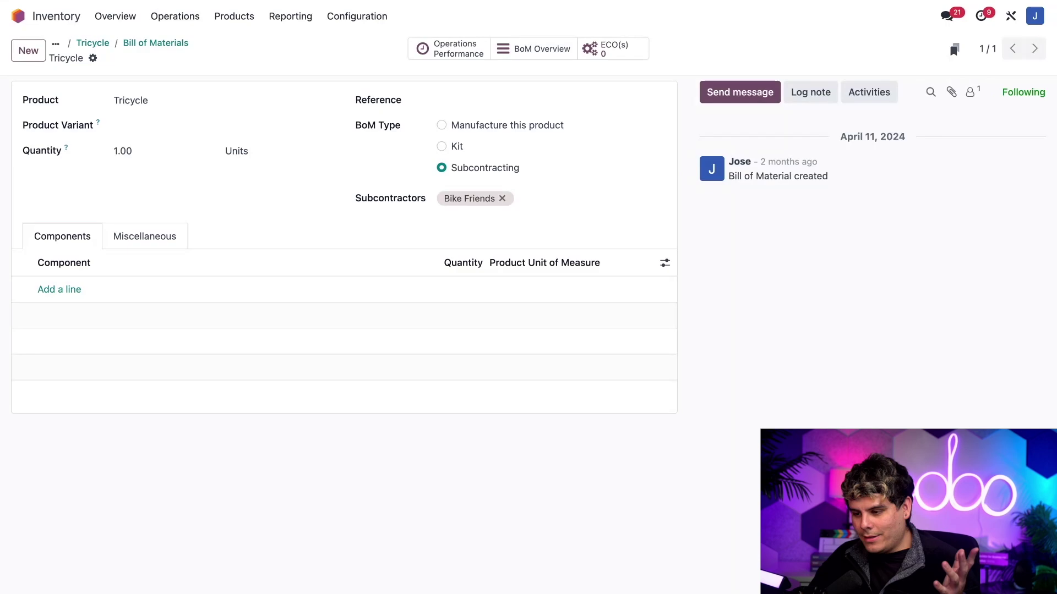
{"action": "left_click", "coordinate": [403, 156]}
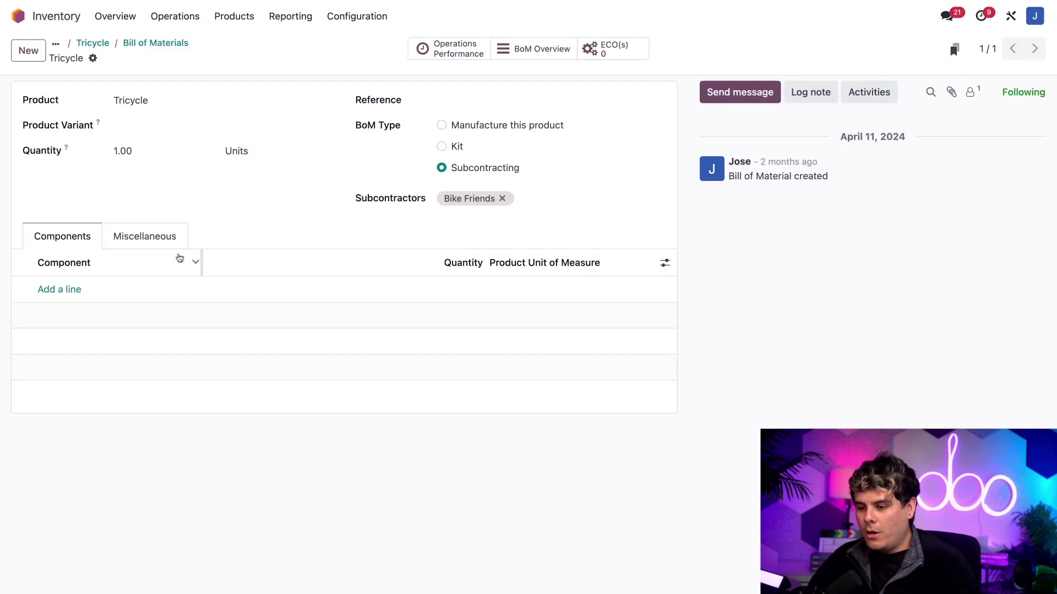
Step: Open the Purchase app's list of purchase orders
{"action": "left_click", "coordinate": [18, 15]}
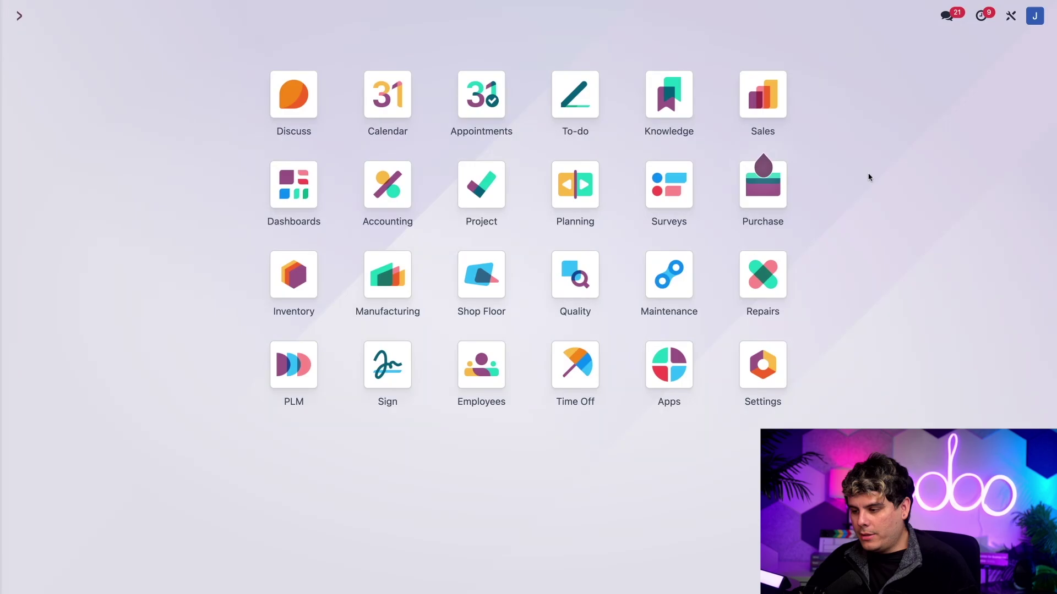
{"action": "type", "text": "pu"}
{"action": "key", "text": "Return"}
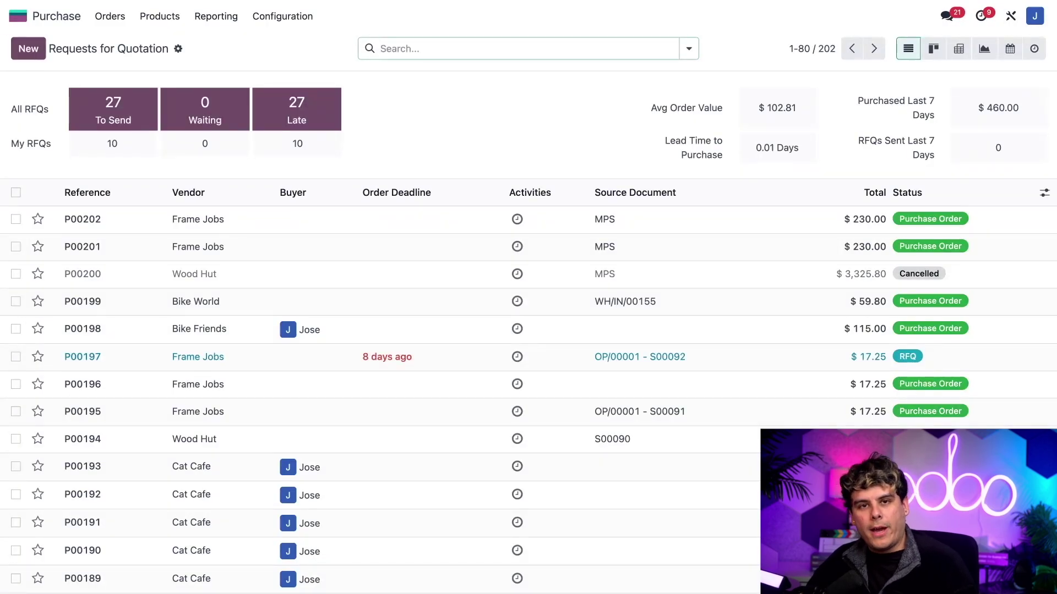
{"action": "left_click", "coordinate": [96, 21]}
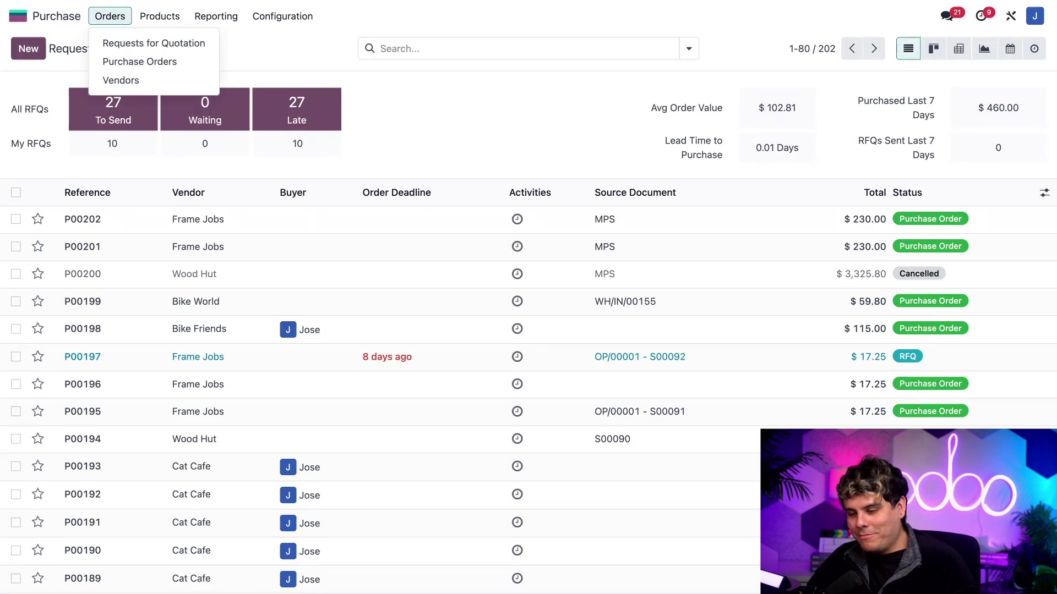
{"action": "left_click", "coordinate": [125, 63]}
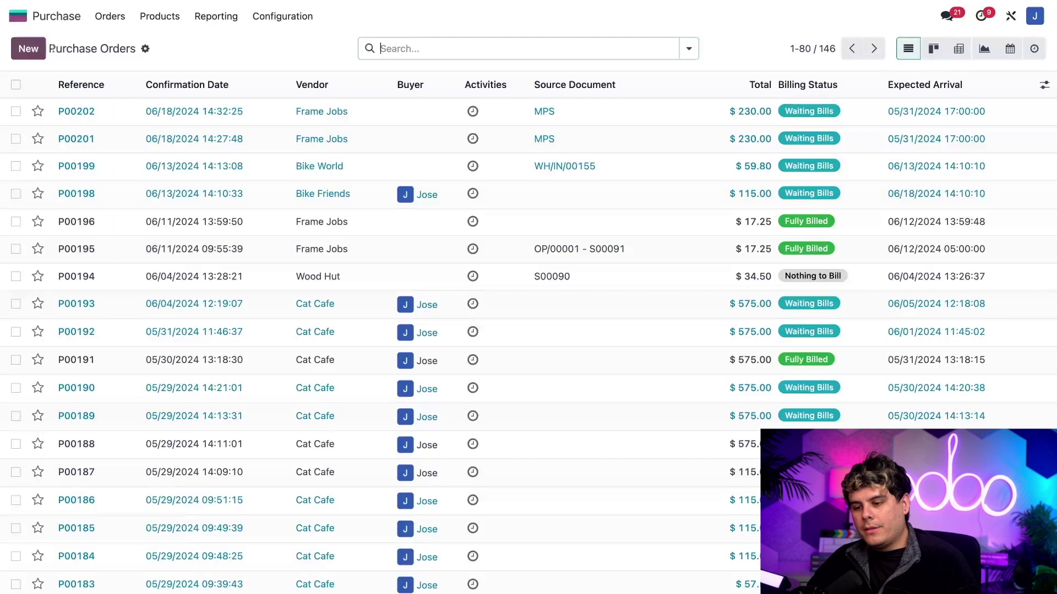
Step: Create and confirm an order from Bike Friends for one Tricycle
{"action": "left_click", "coordinate": [28, 49]}
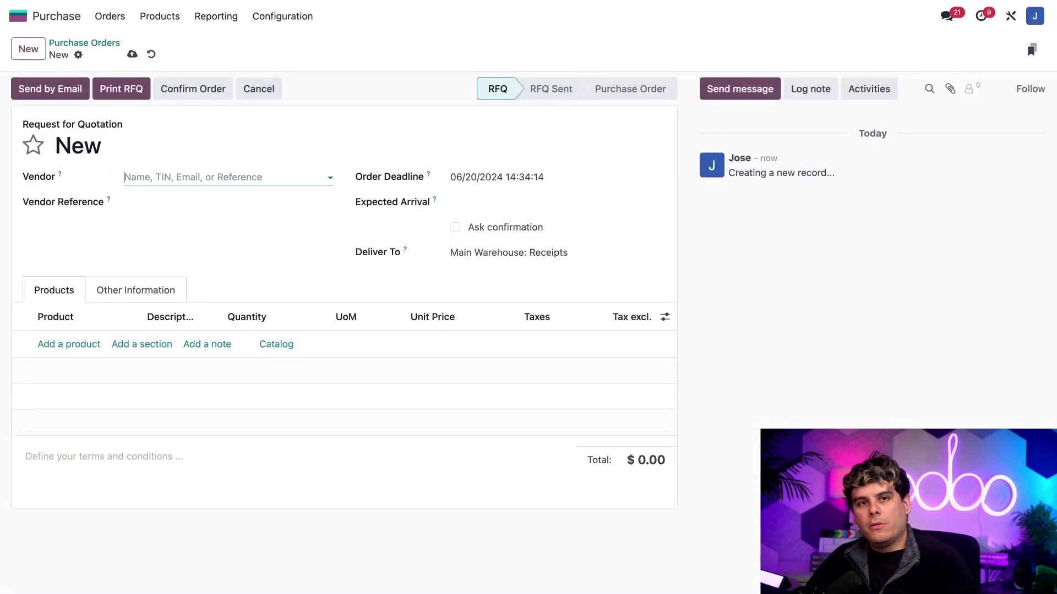
{"action": "type", "text": "bike"}
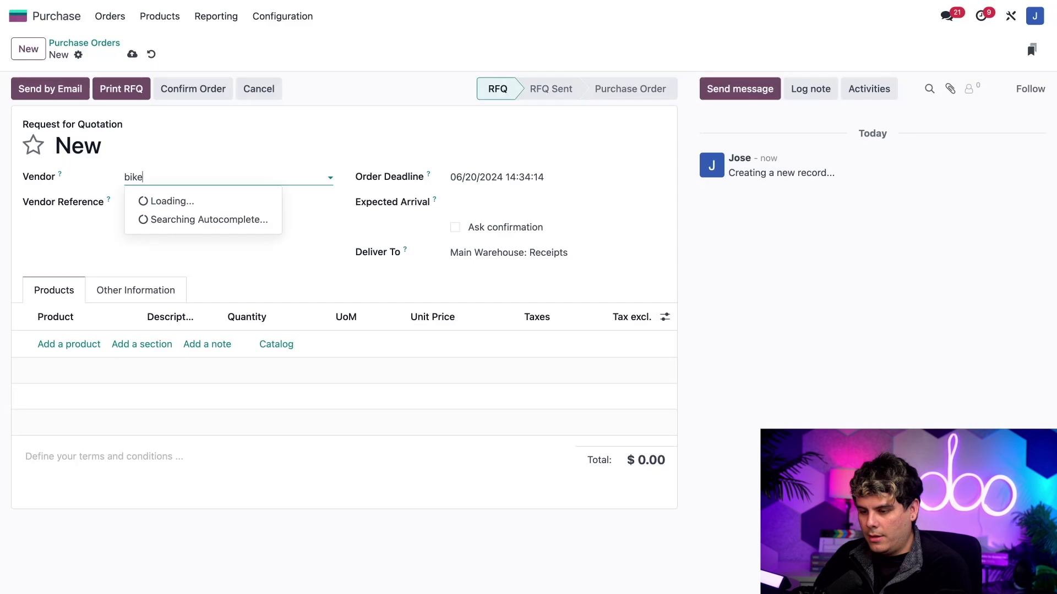
{"action": "left_click", "coordinate": [243, 201]}
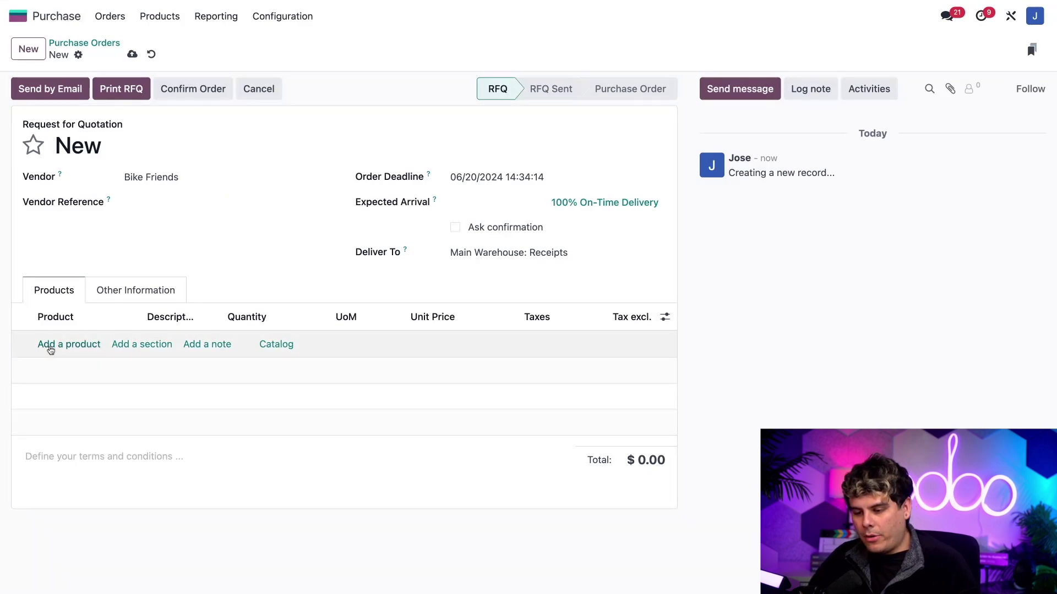
{"action": "left_click", "coordinate": [49, 346]}
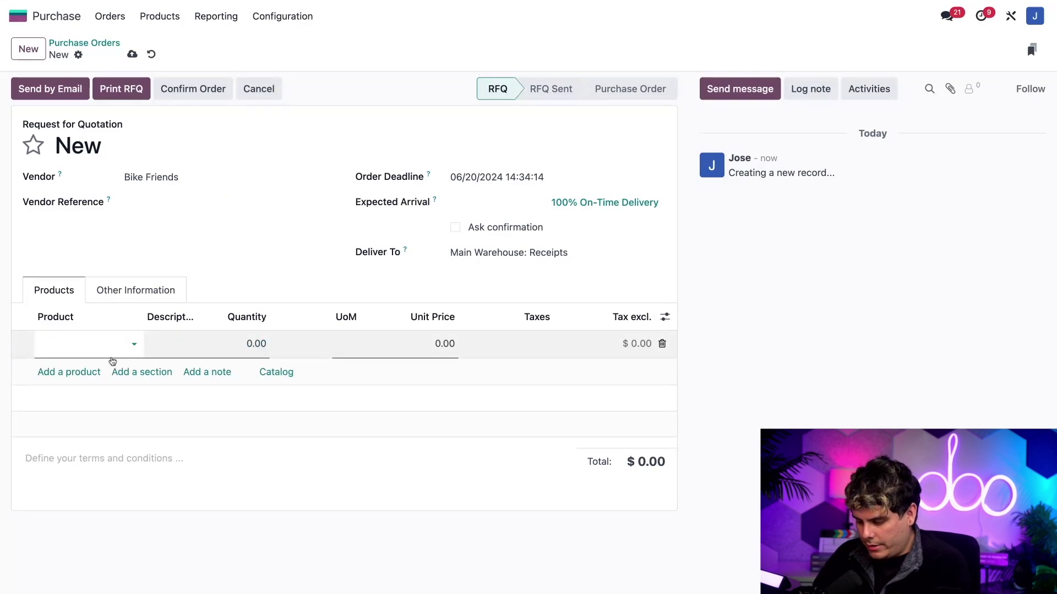
{"action": "type", "text": "tri"}
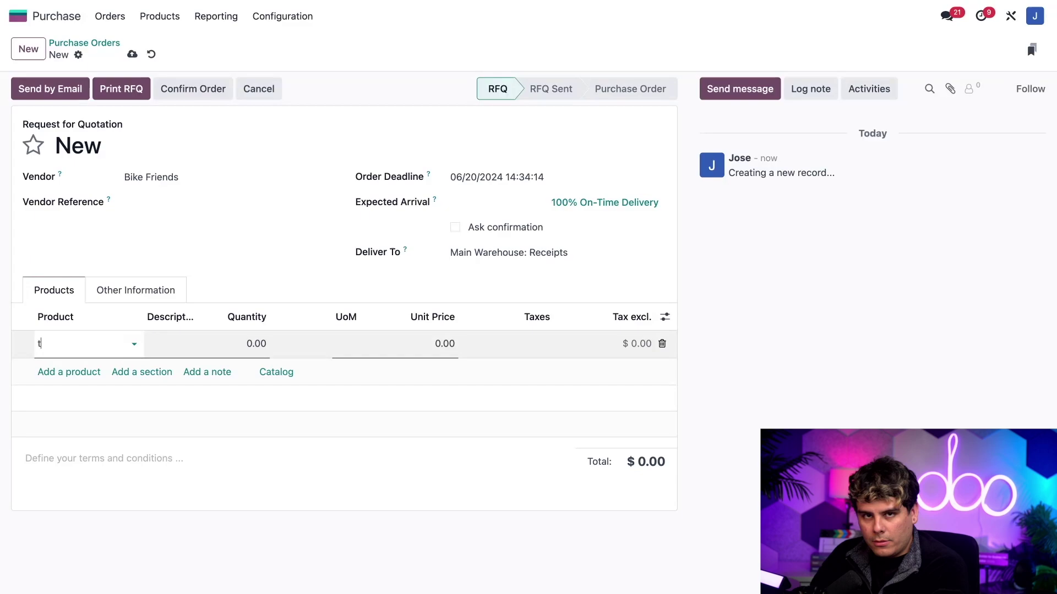
{"action": "left_click", "coordinate": [110, 368]}
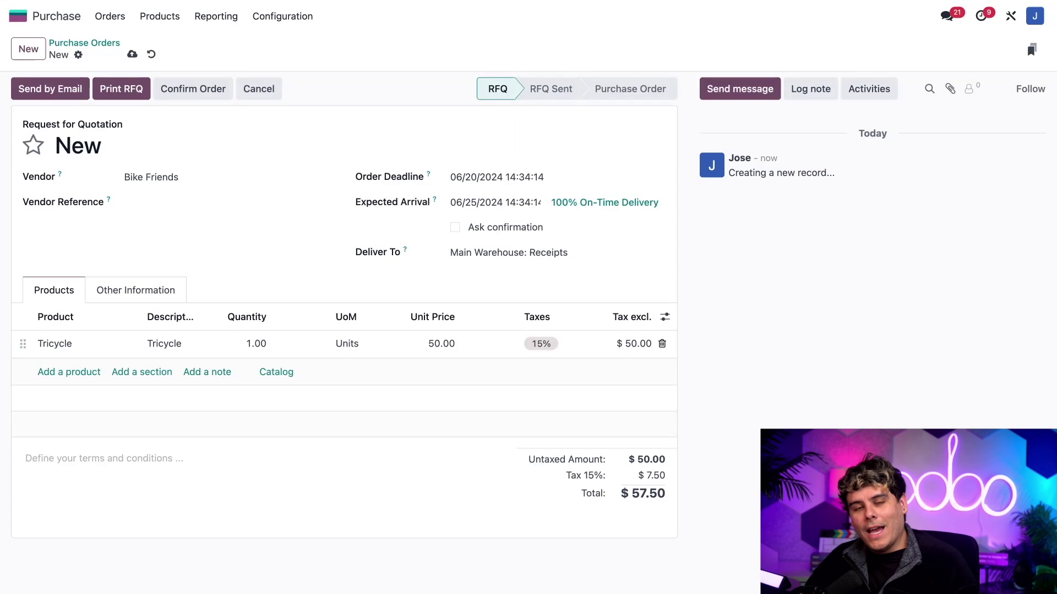
{"action": "left_click", "coordinate": [190, 89]}
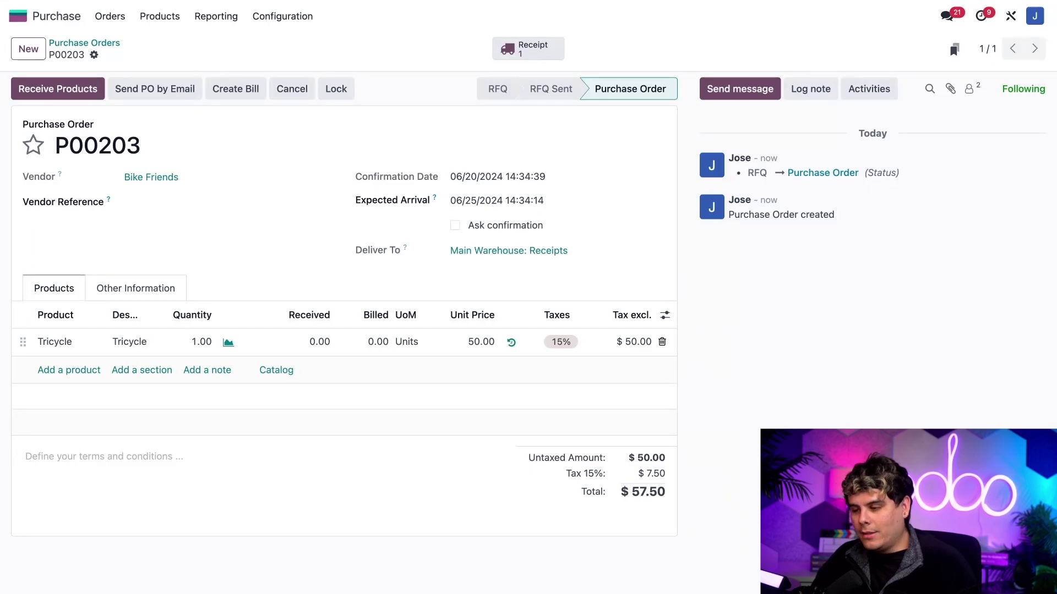
Step: Validate receipt WH/IN/00158 for the Tricycle from purchase order P00203
{"action": "left_click", "coordinate": [528, 48]}
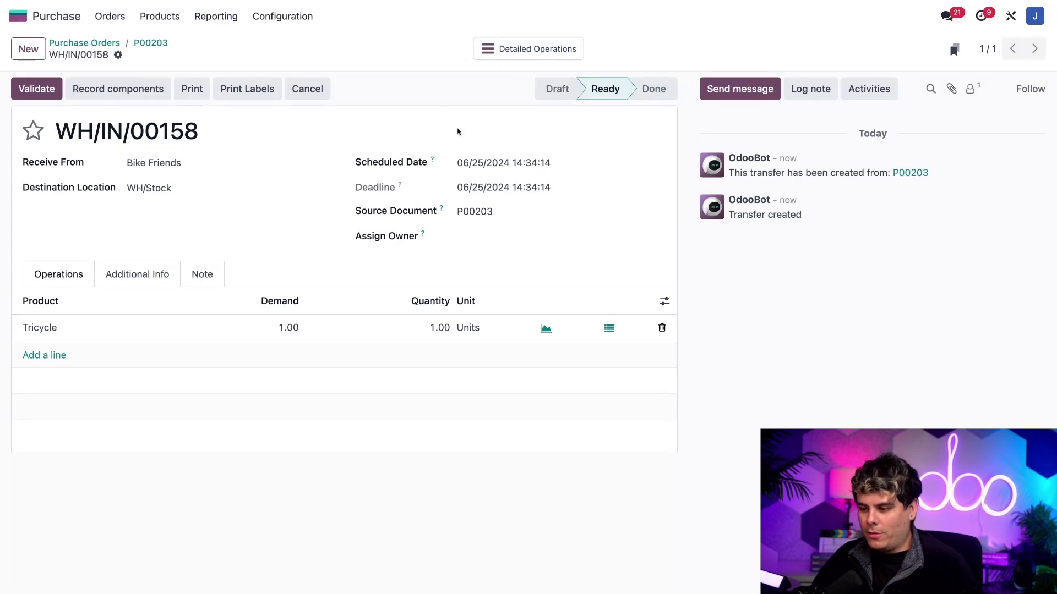
{"action": "key", "text": "alt+Left"}
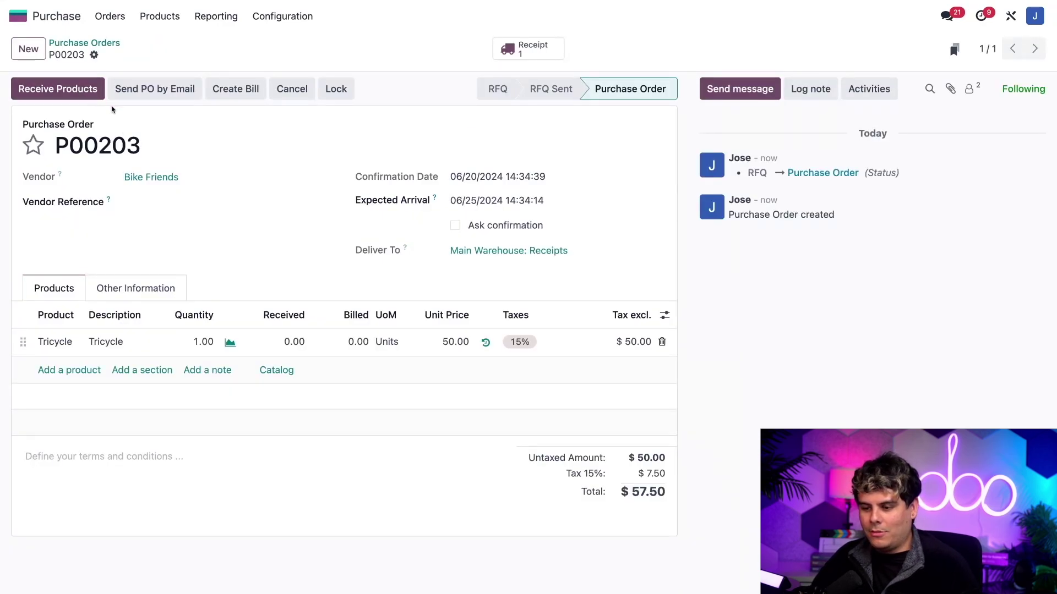
{"action": "left_click", "coordinate": [523, 55]}
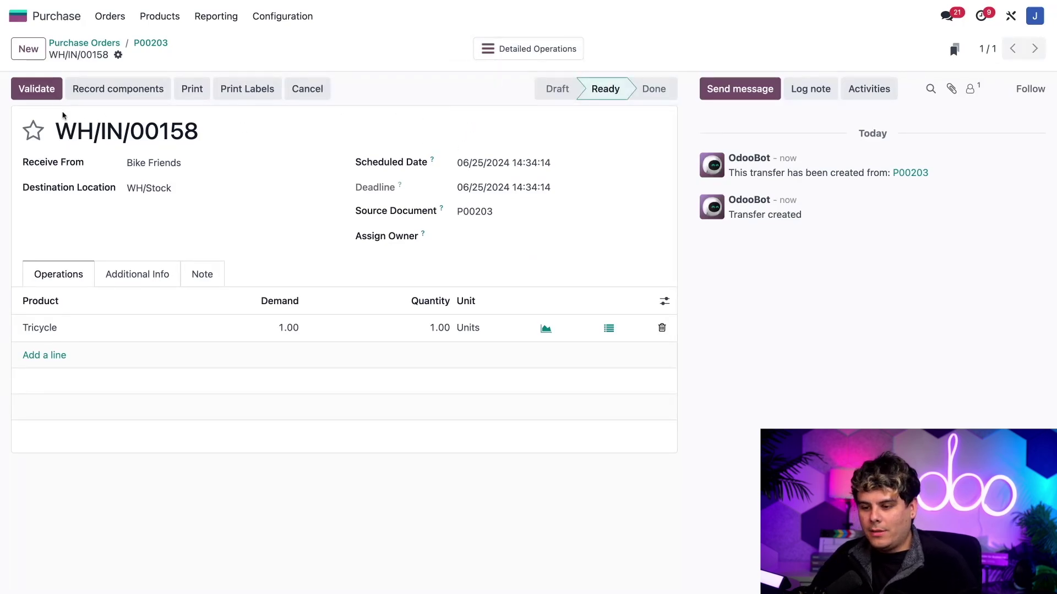
{"action": "left_click", "coordinate": [35, 89]}
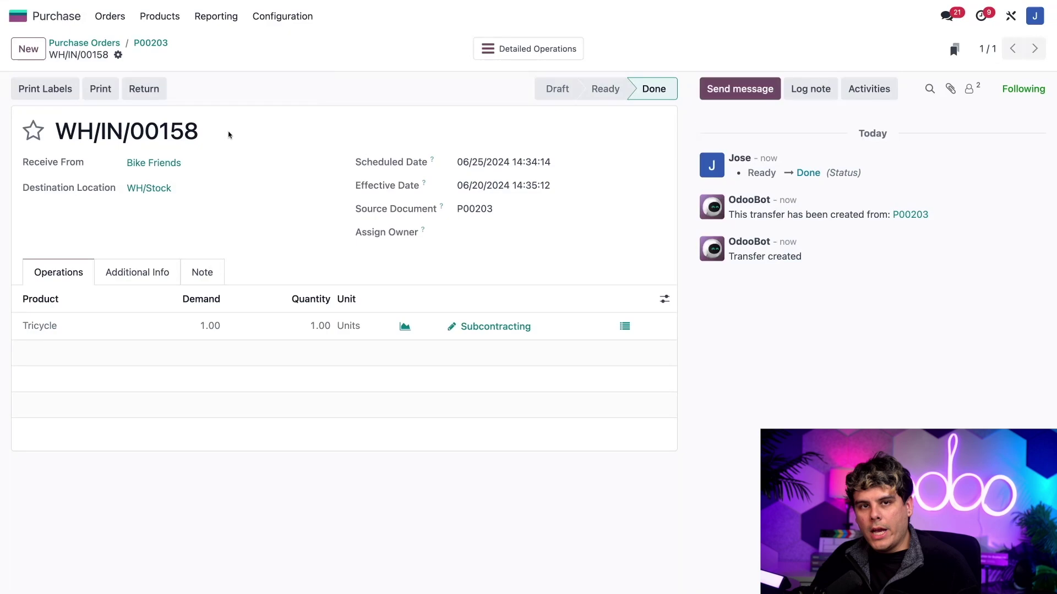